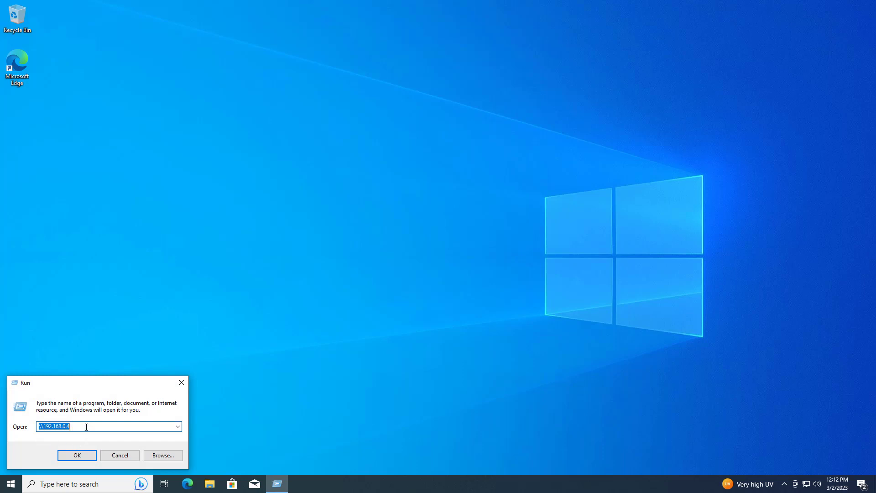
Browse the shared devices on the network computer \\192.168.0.10 and close the window.
type("\\\\192.168.0.10")
key("Return")
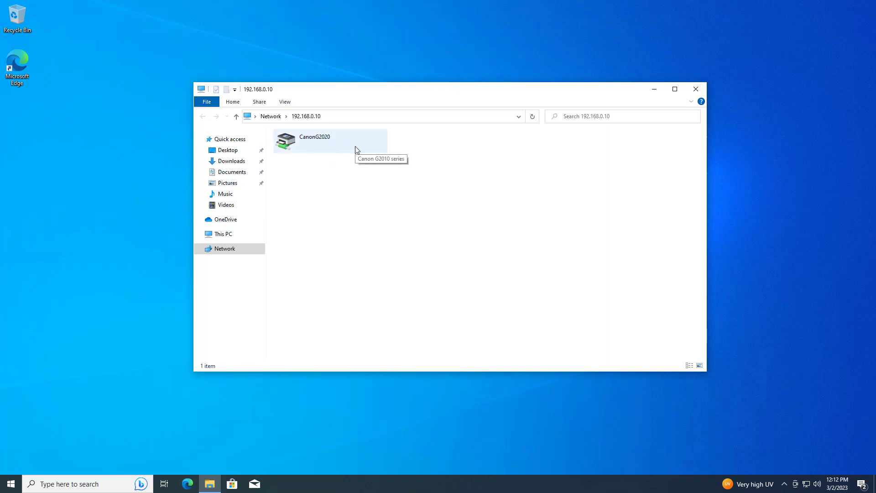
left_click(695, 89)
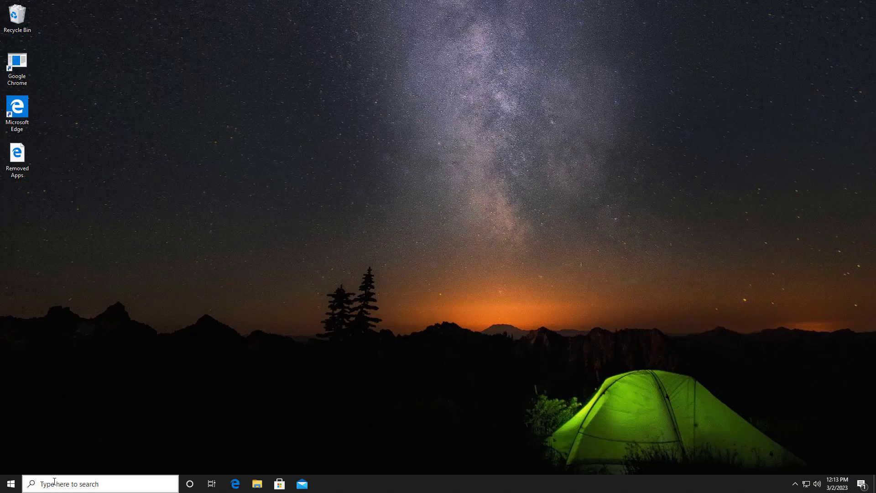
Run Registry Editor (regedit) as administrator, allow it to make changes, and maximize its window.
left_click(54, 482)
type("re")
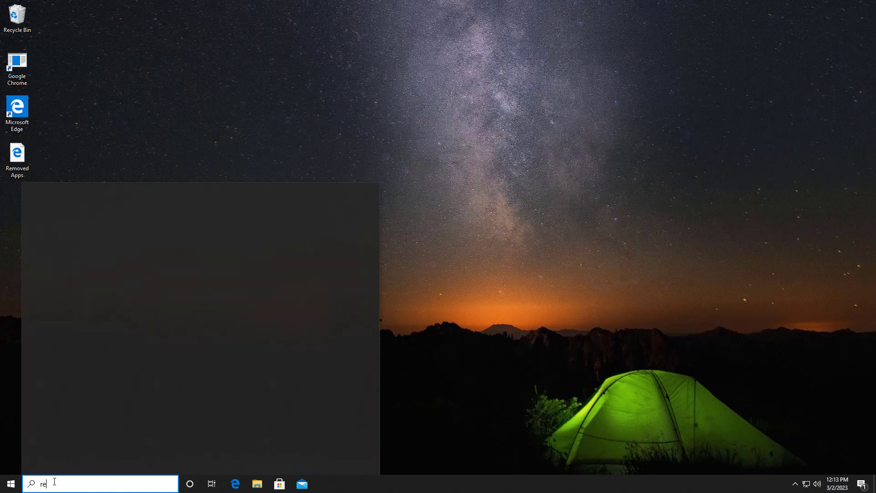
type("ged")
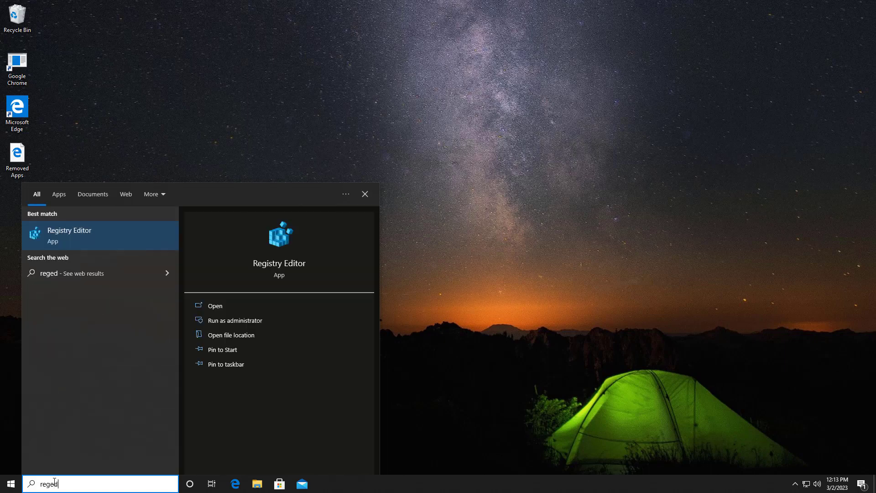
type("it")
right_click(108, 250)
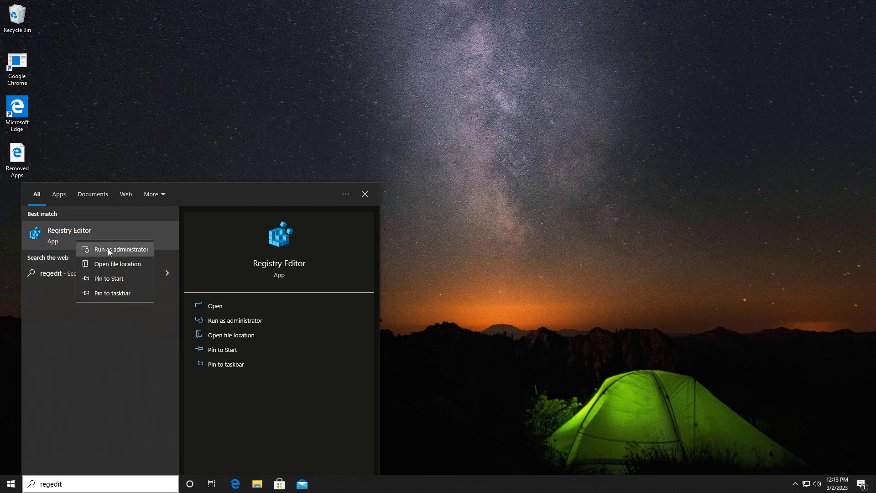
left_click(119, 250)
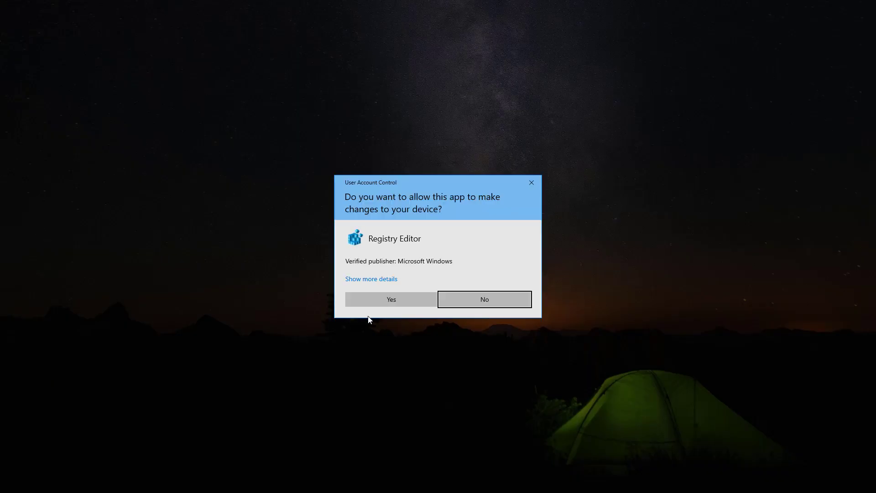
left_click(386, 300)
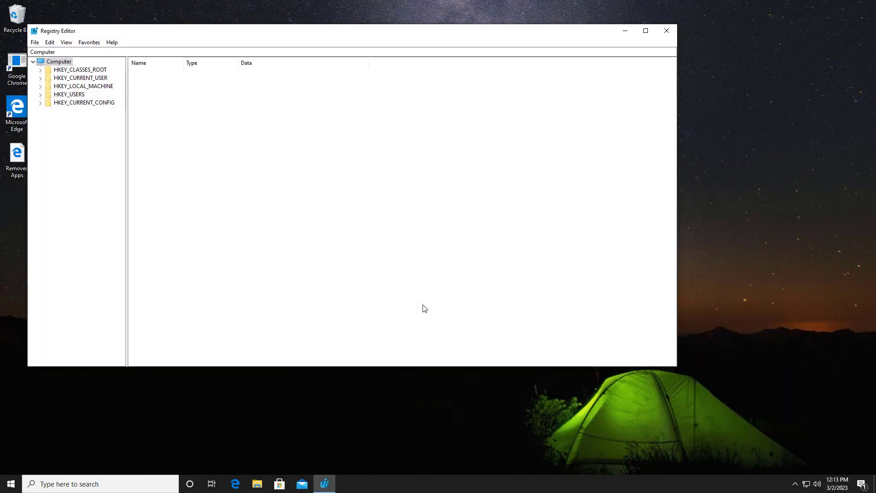
left_click(646, 31)
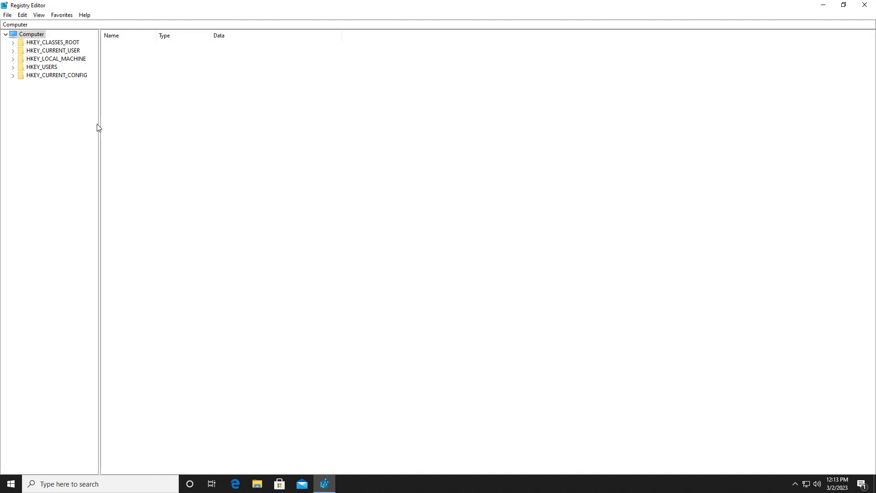
Widen the key tree and expand it down to HKEY_LOCAL_MACHINE\SYSTEM\CurrentControlSet.
left_click_drag(99, 126, 128, 123)
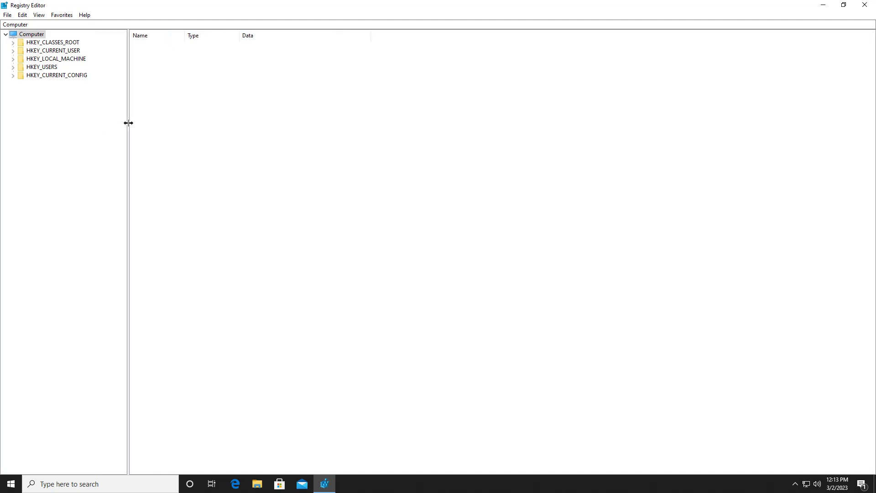
left_click(73, 60)
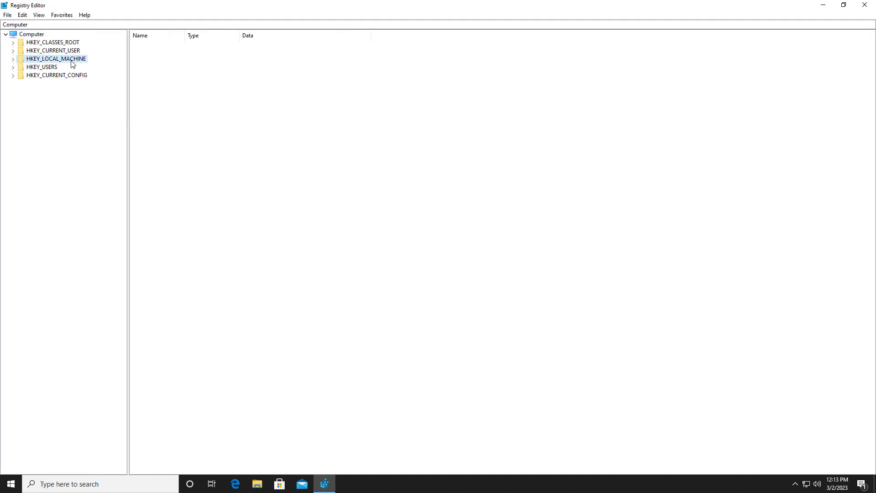
left_click(14, 59)
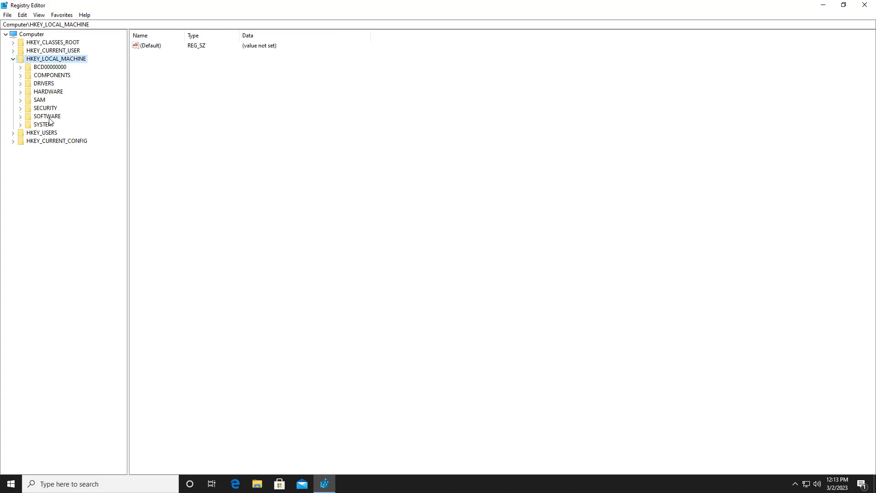
left_click(36, 126)
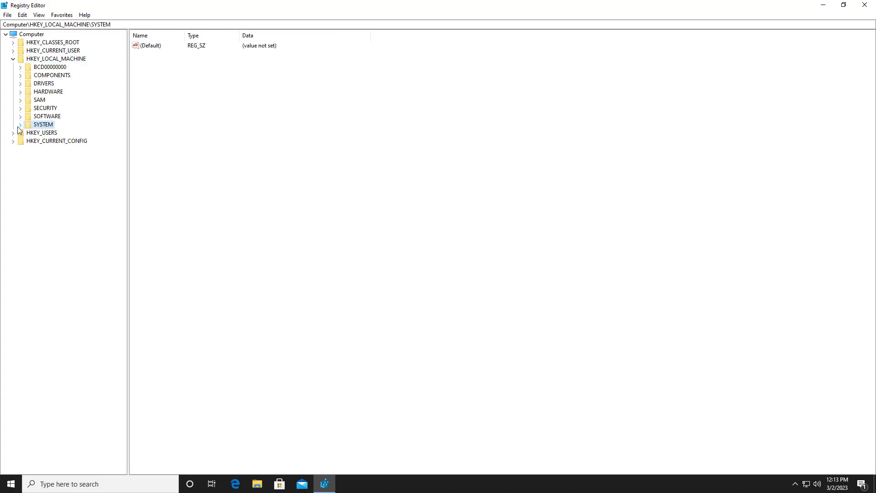
left_click(20, 125)
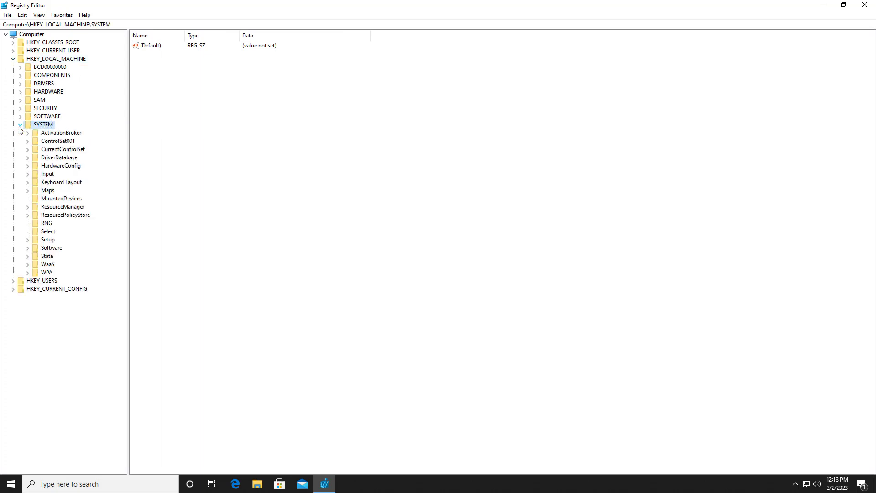
left_click(62, 149)
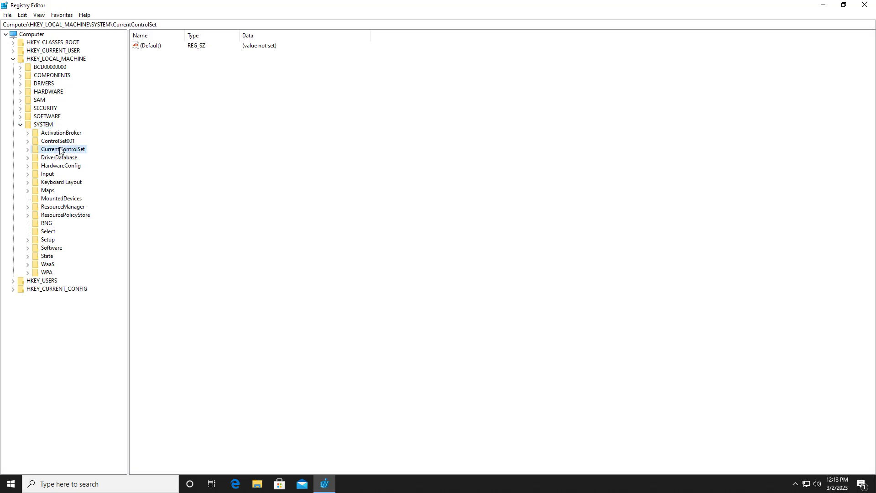
left_click(27, 150)
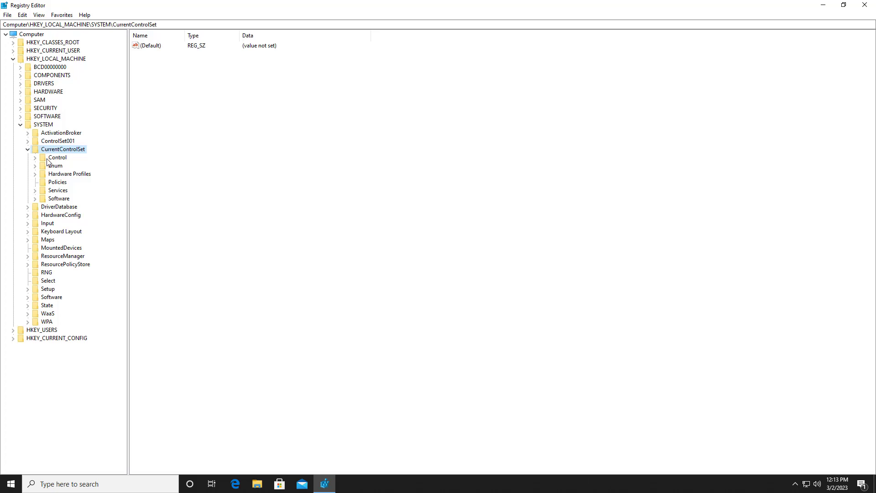
Expand the Control key under CurrentControlSet and select its Print subkey.
left_click(48, 158)
left_click(35, 158)
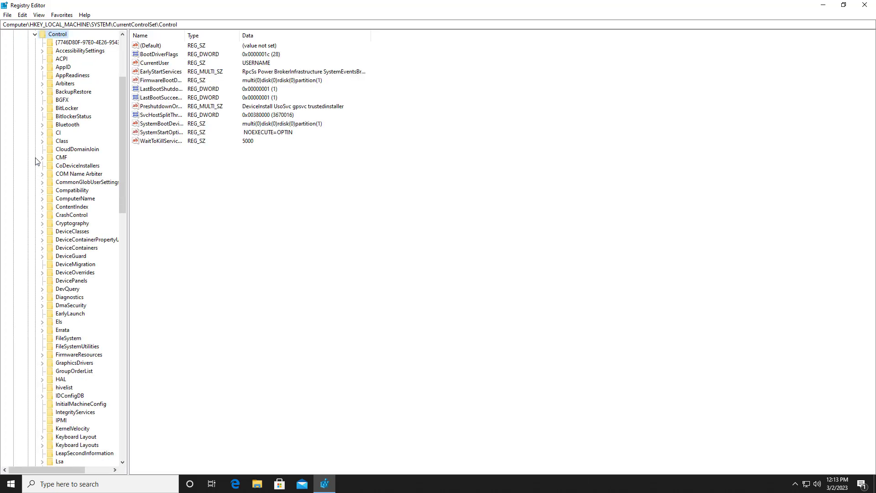
left_click(73, 231)
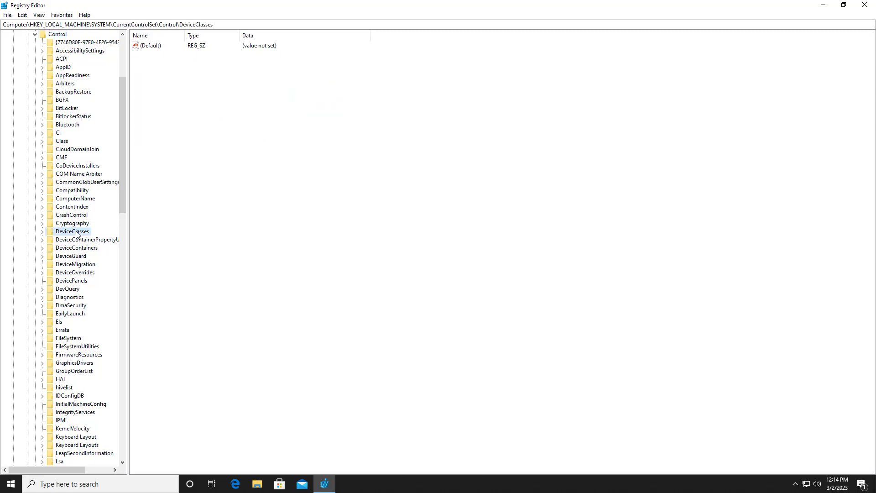
key("p")
scroll(89, 375, "down", 7)
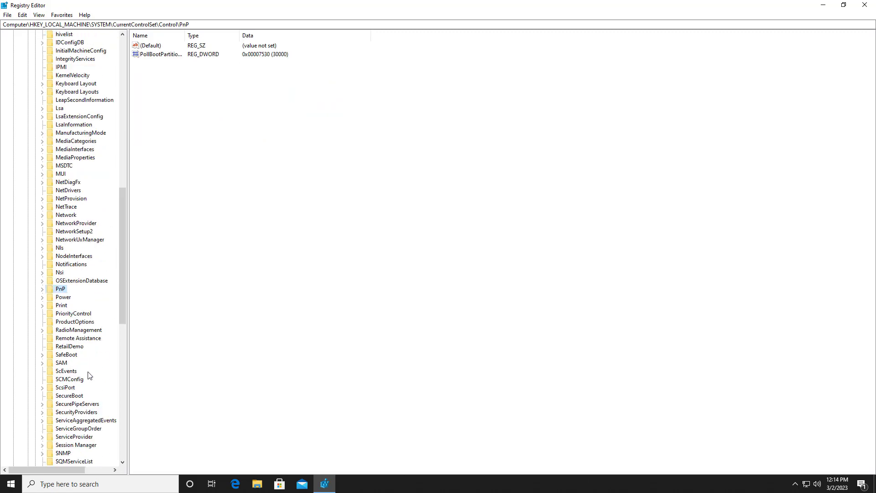
left_click(62, 306)
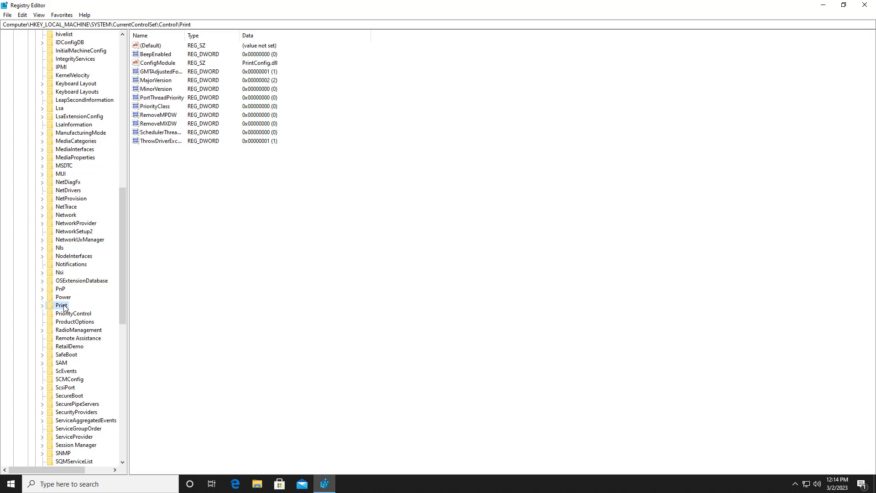
Widen the value name column and create a new DWORD (32-bit) value in the Print key.
left_click_drag(185, 35, 324, 36)
right_click(180, 180)
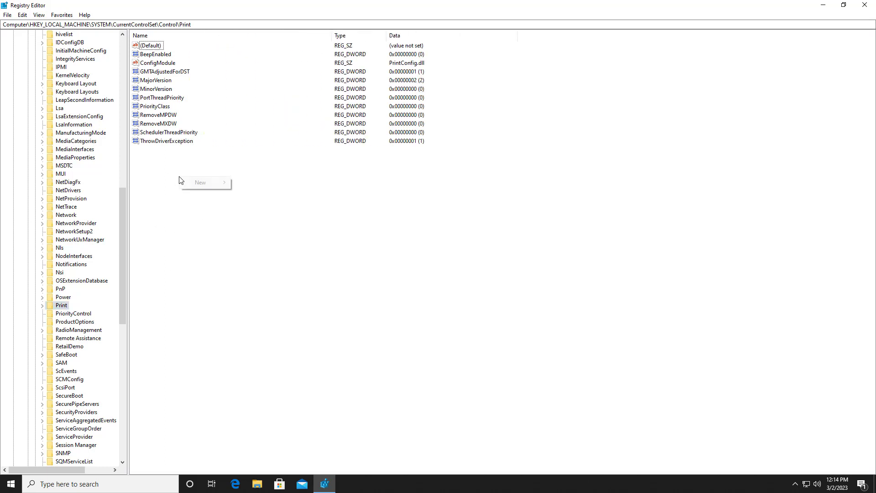
mouse_move(198, 184)
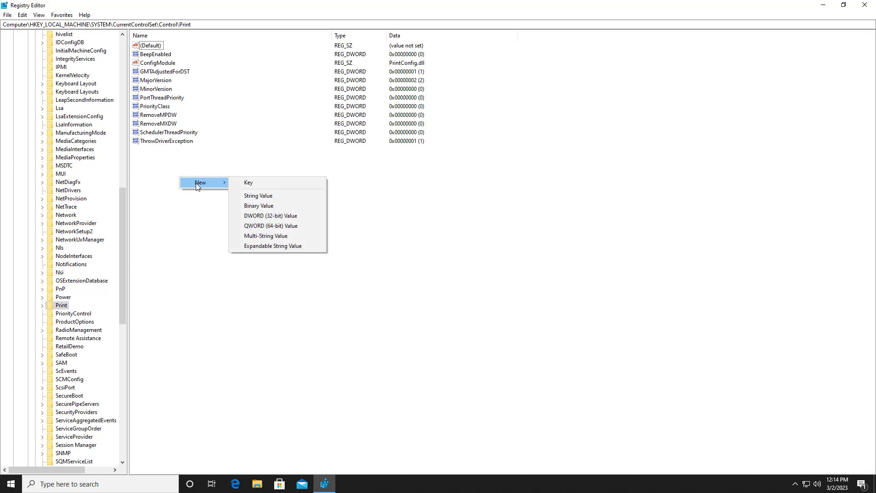
left_click(270, 215)
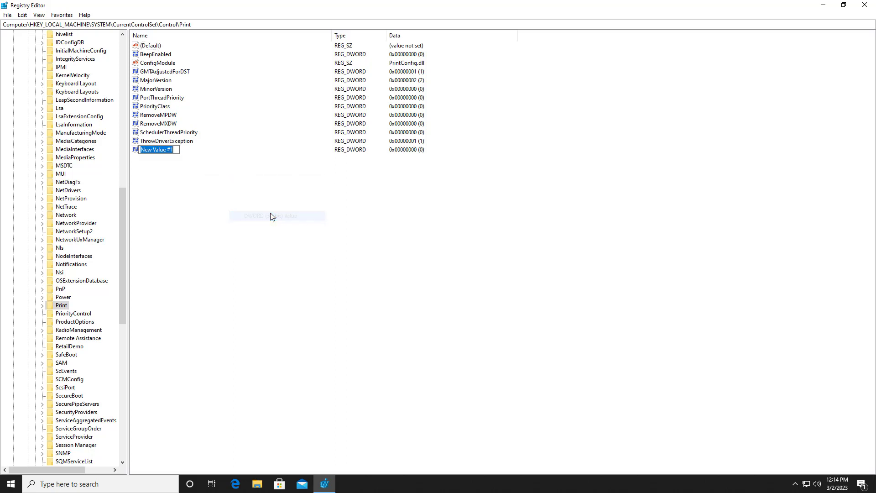
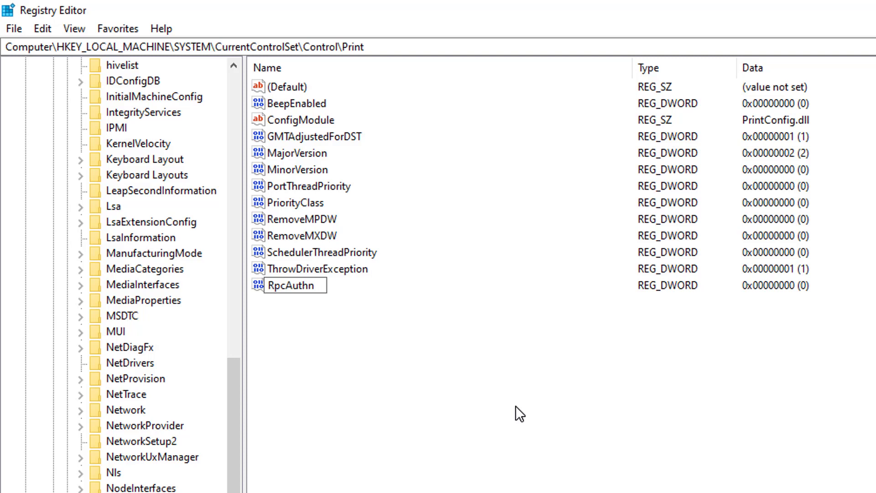
Name the new DWORD value in the Print key RpcAuthnLevelPrivacyEnabled.
type("LevelPri")
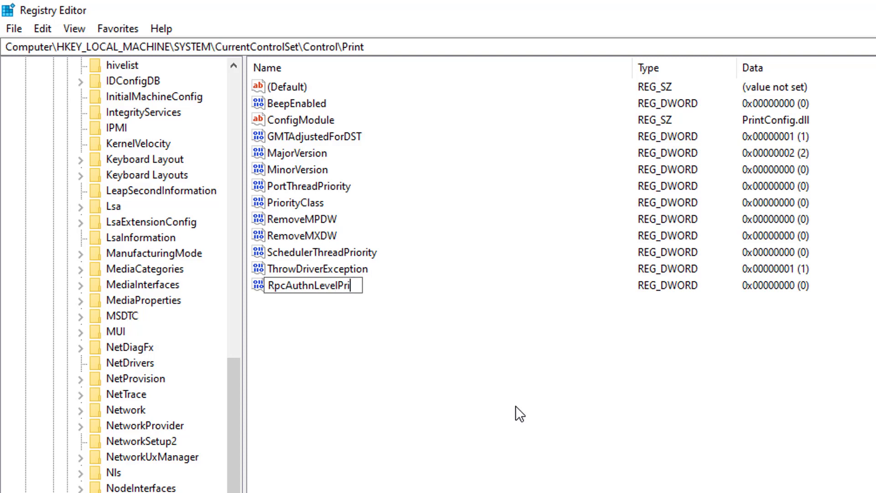
type("vacyEnabled")
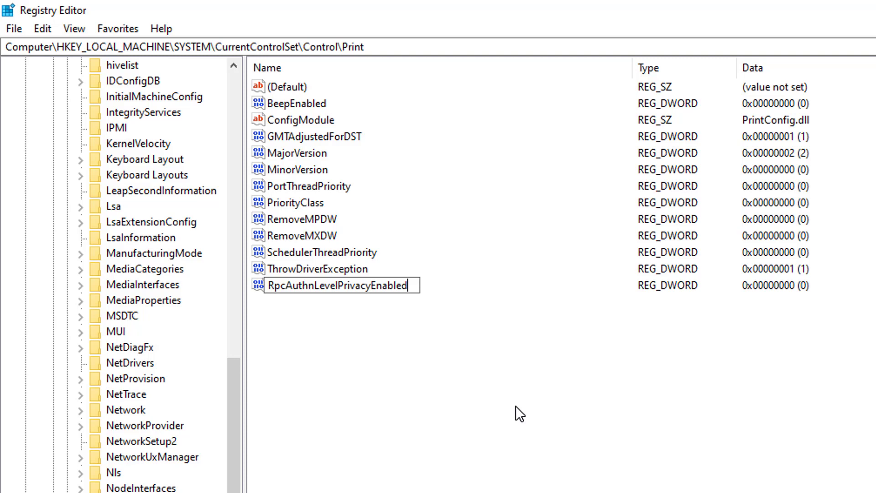
key("Return")
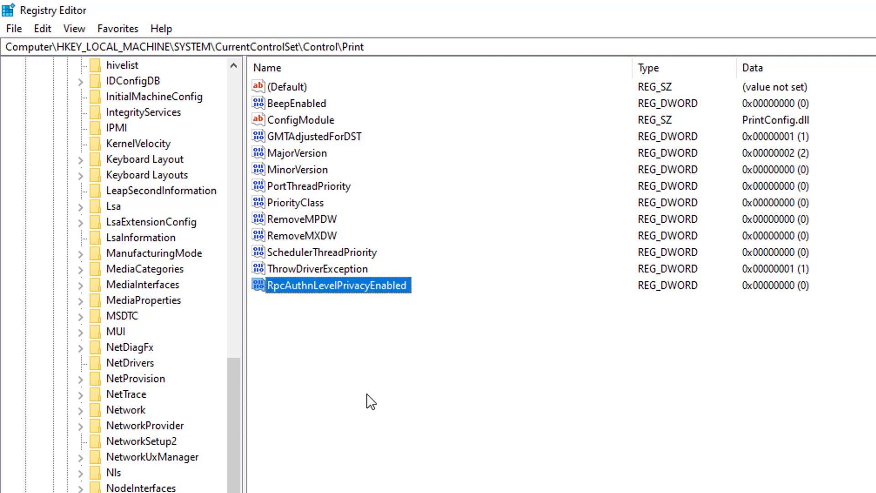
Open the RpcAuthnLevelPrivacyEnabled value for editing and accept 0 in hexadecimal as its data.
double_click(350, 286)
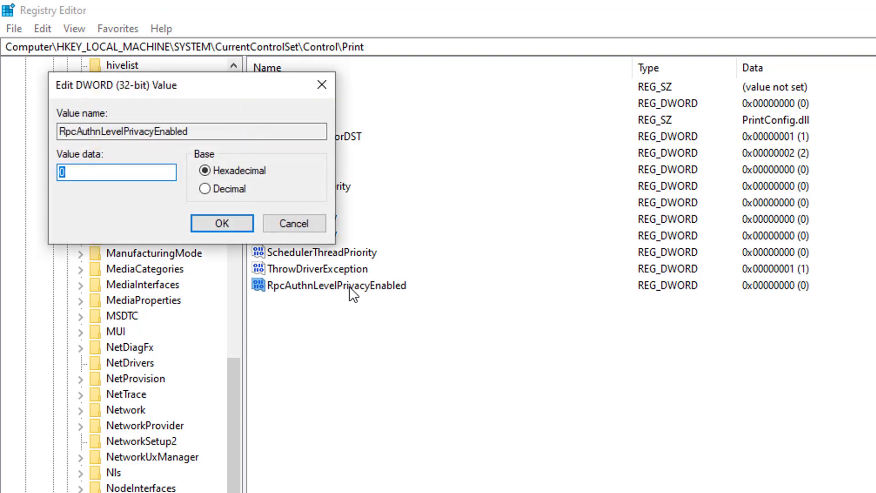
left_click(94, 179)
left_click(234, 230)
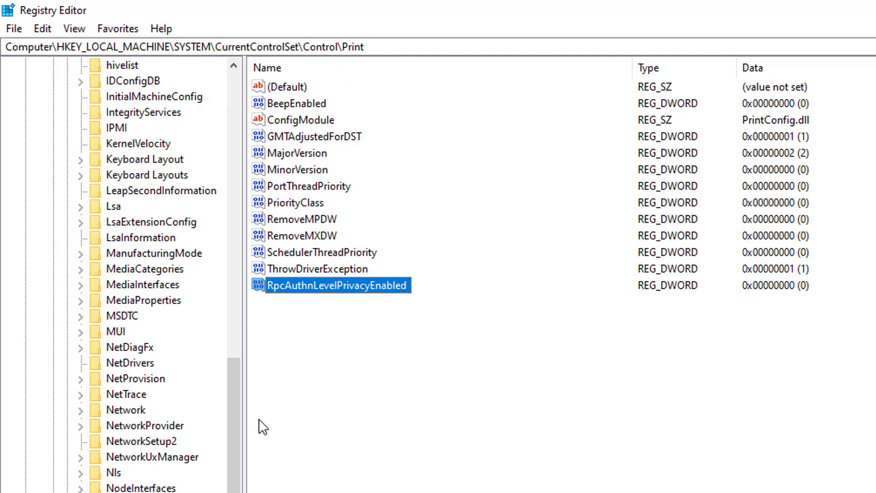
Collapse the Control, CurrentControlSet and SYSTEM keys in the registry tree and close Registry Editor.
left_click(34, 157)
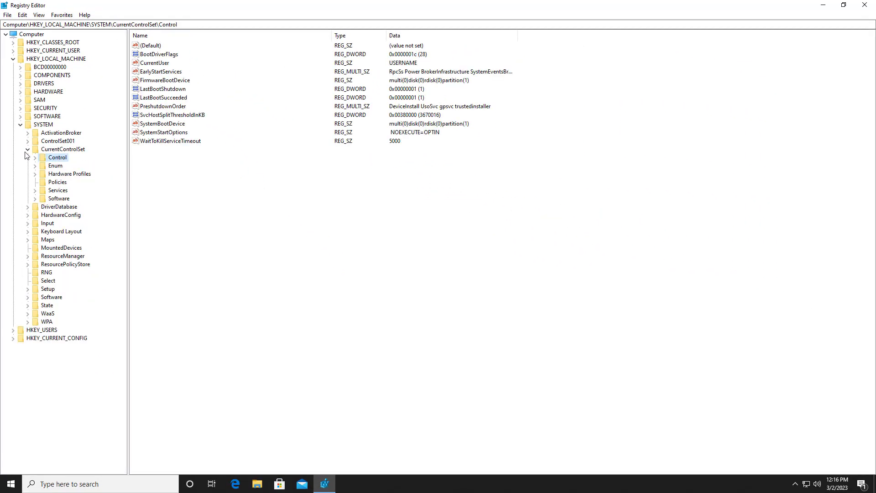
left_click(27, 149)
left_click(20, 125)
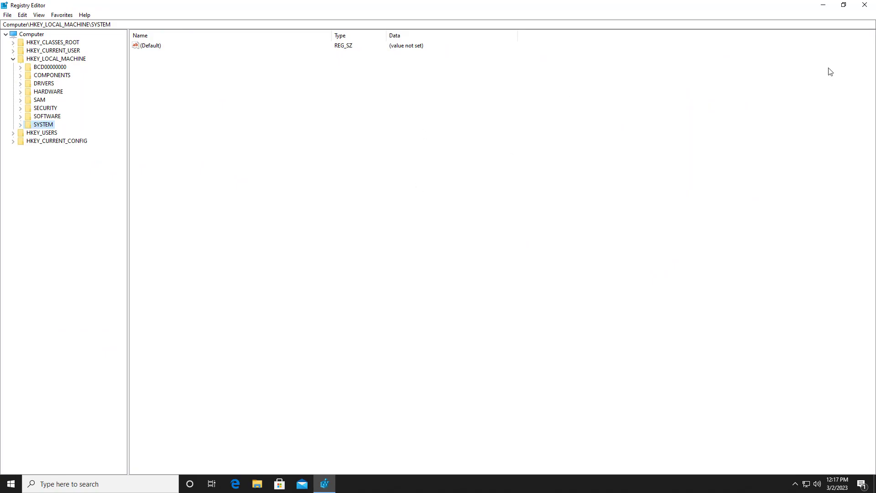
left_click(864, 4)
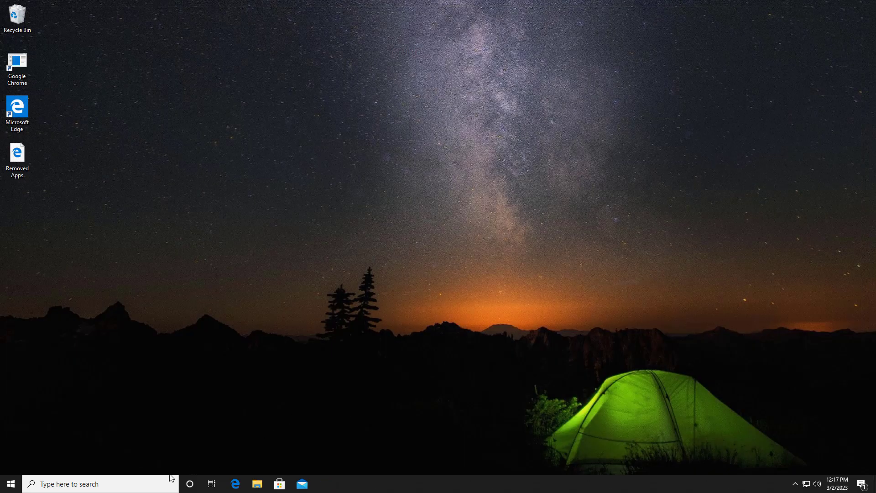
Search Windows for services, open the Services app and maximize its window.
left_click(143, 484)
type("serv")
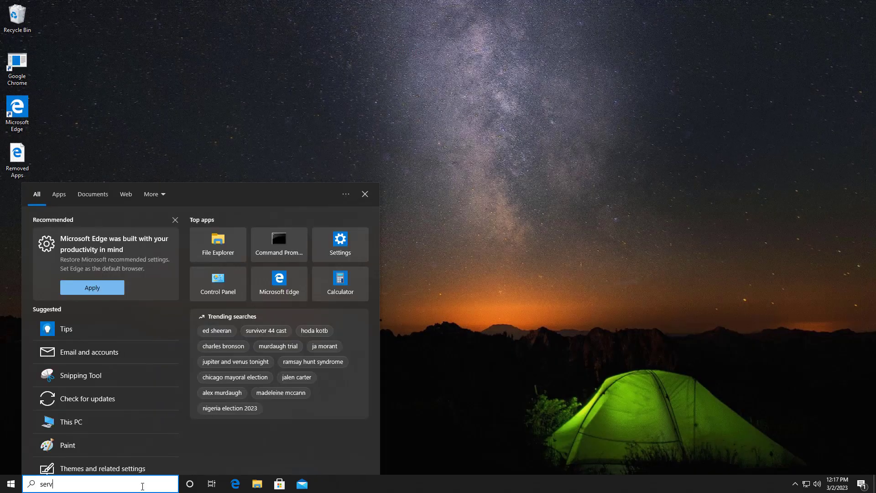
type("ices")
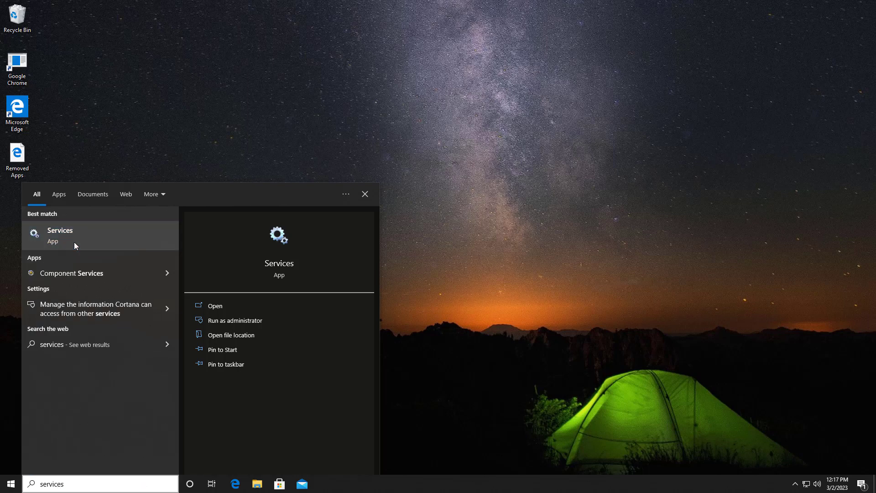
left_click(76, 246)
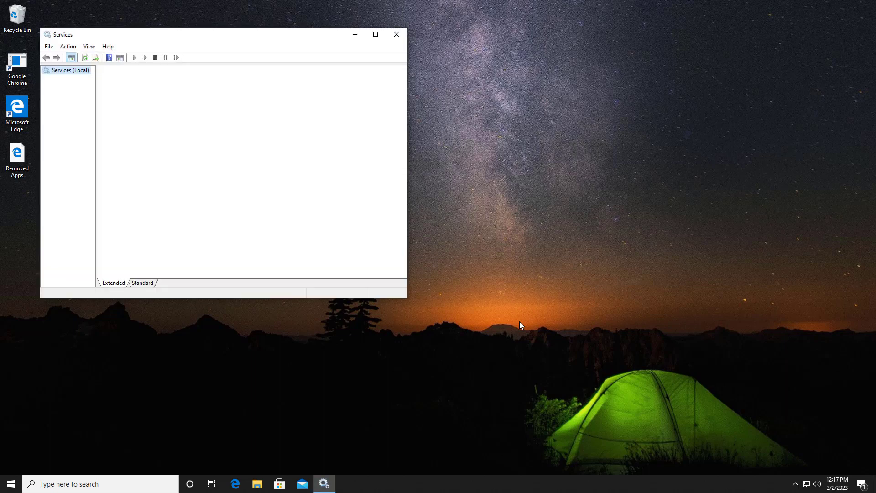
left_click(376, 34)
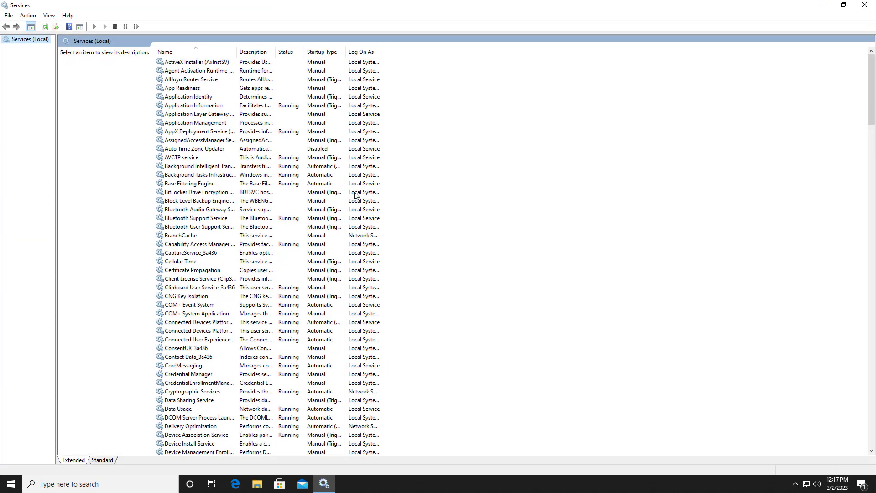
Find the Print Spooler service in the list, restart it, and close the Services window.
left_click(162, 218)
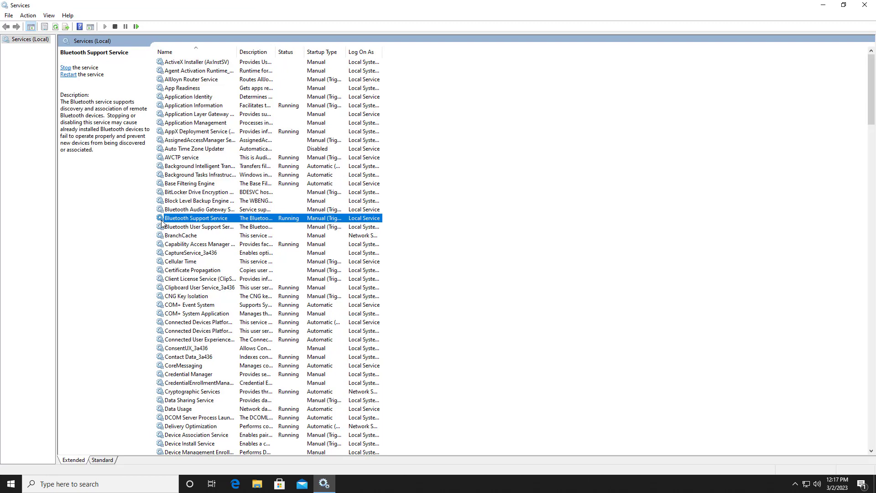
key("p")
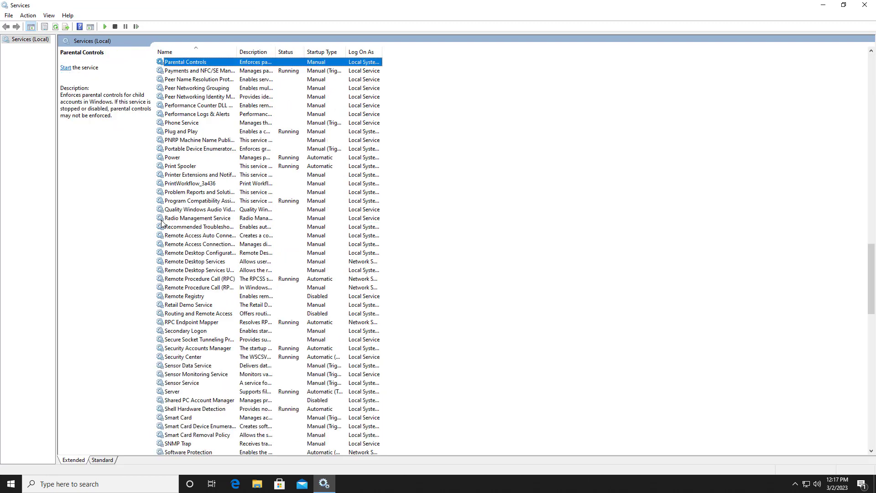
left_click(190, 167)
right_click(190, 166)
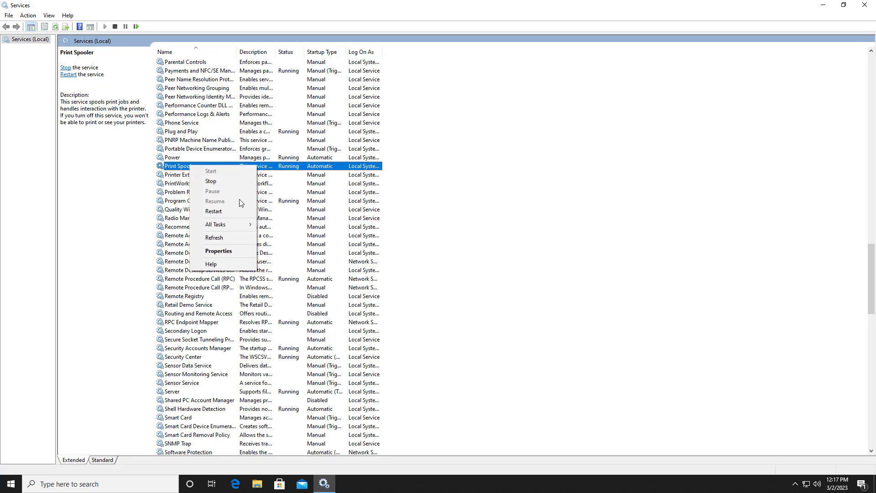
left_click(220, 213)
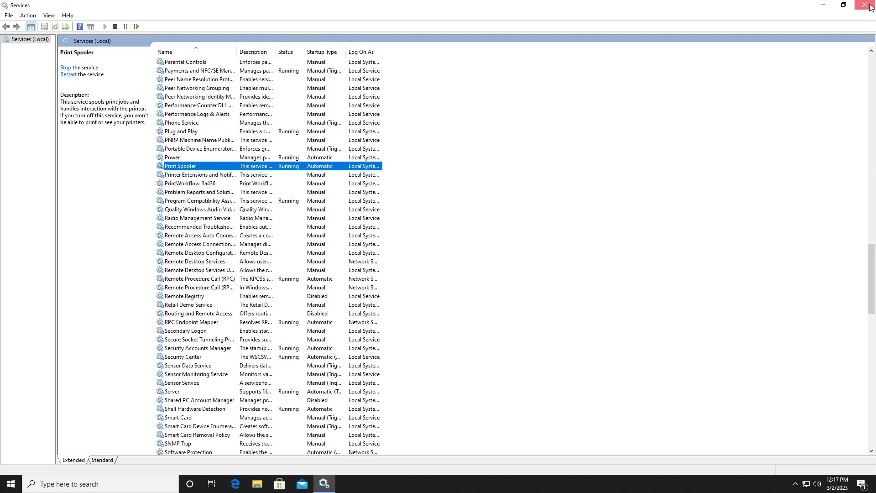
left_click(823, 5)
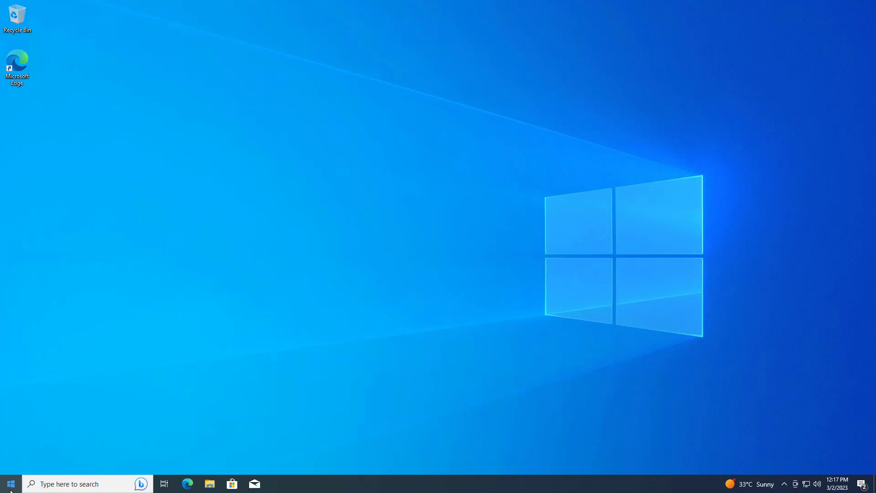
On the client computer, open the network share \\192.168.0.10 through the Run dialog.
right_click(10, 484)
left_click(52, 441)
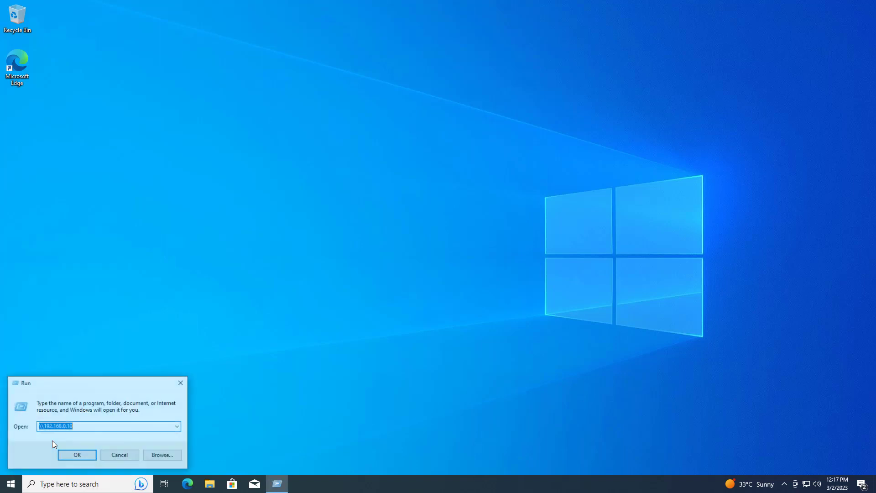
key("BackSpace")
type("\\\\1")
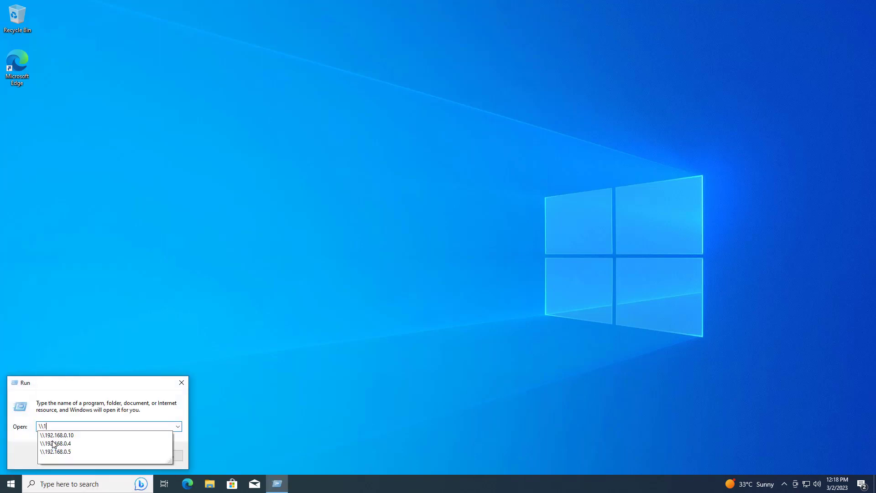
type("92.168.0.10")
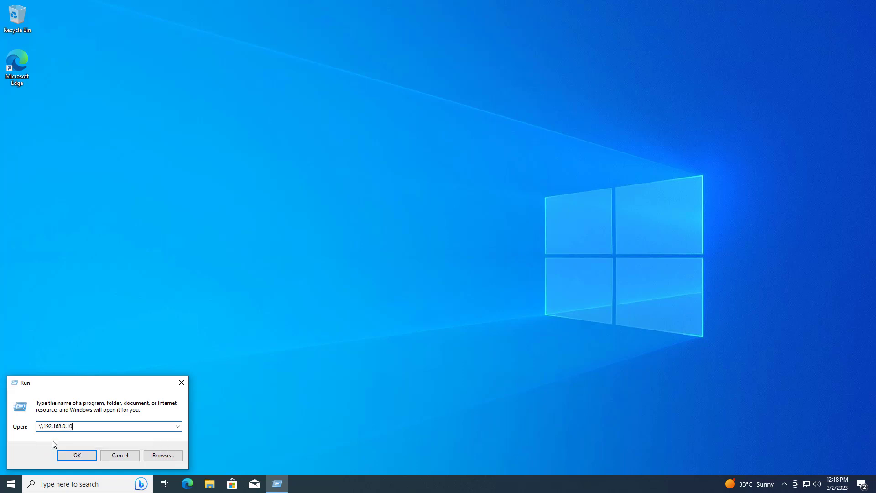
left_click(84, 455)
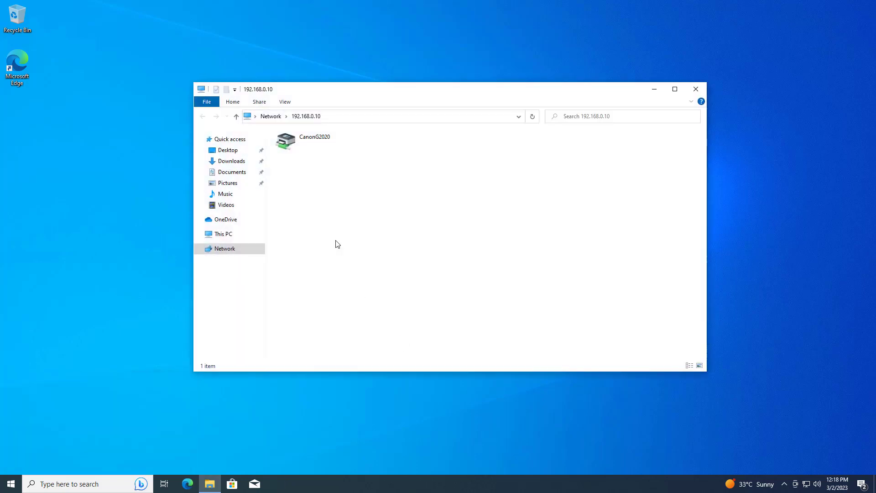
Connect to the shared CanonG2020 printer, and close its print queue and the network folder window.
double_click(311, 144)
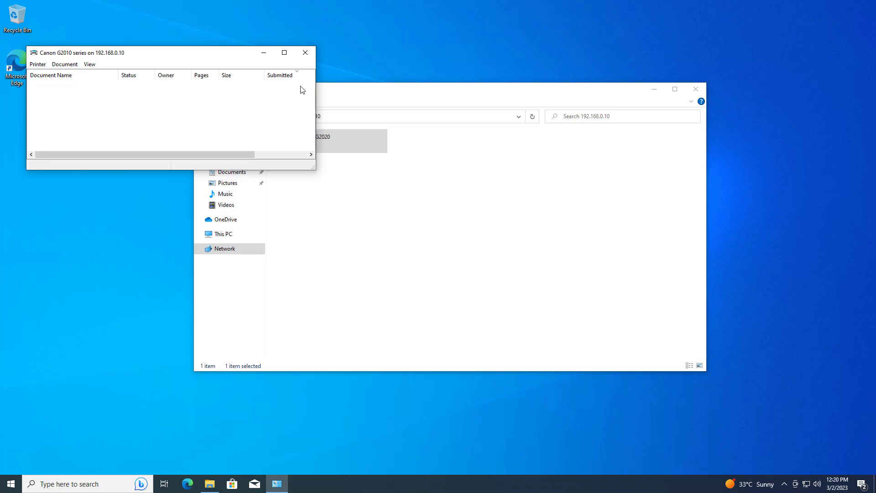
left_click(304, 53)
left_click(702, 85)
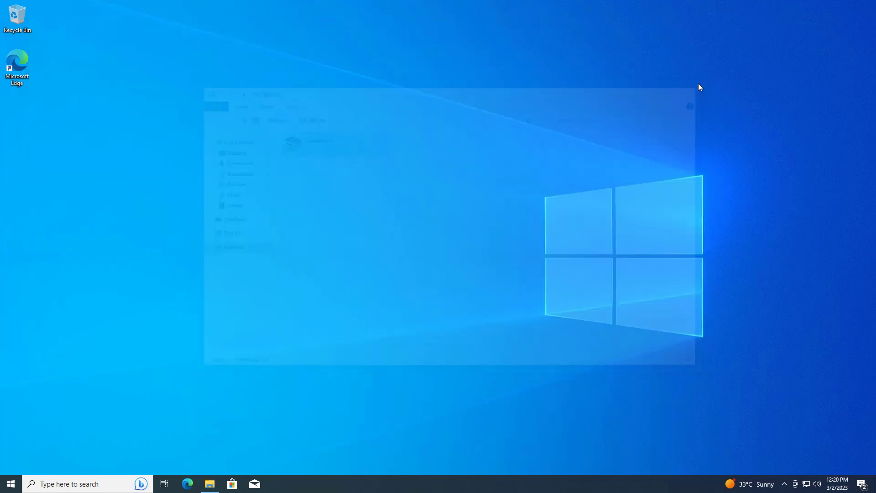